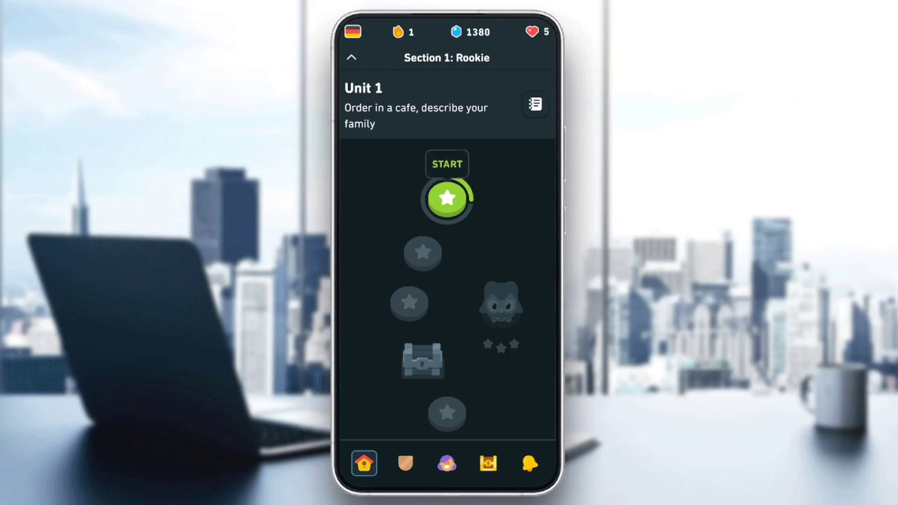
- Browse the leaderboard, quests and feed, then return to the profile showing 237 XP
{"action": "left_click", "coordinate": [406, 463]}
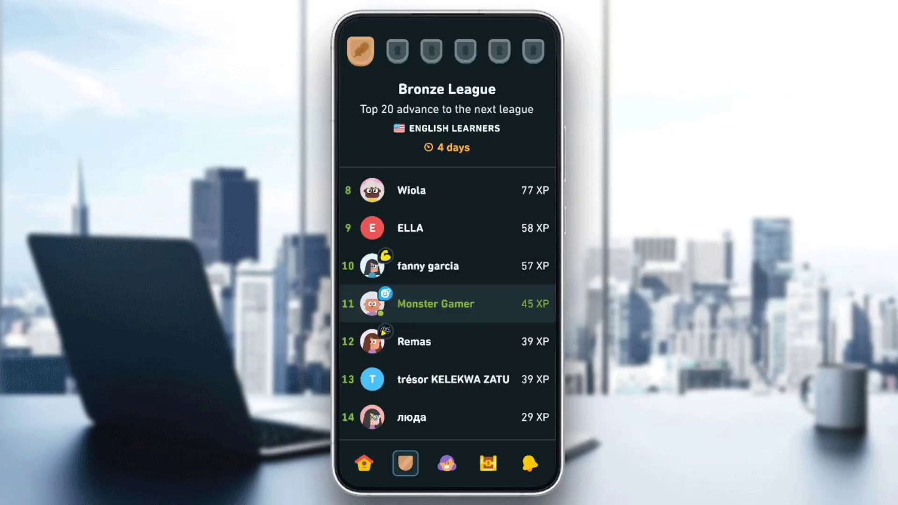
{"action": "left_click", "coordinate": [447, 463]}
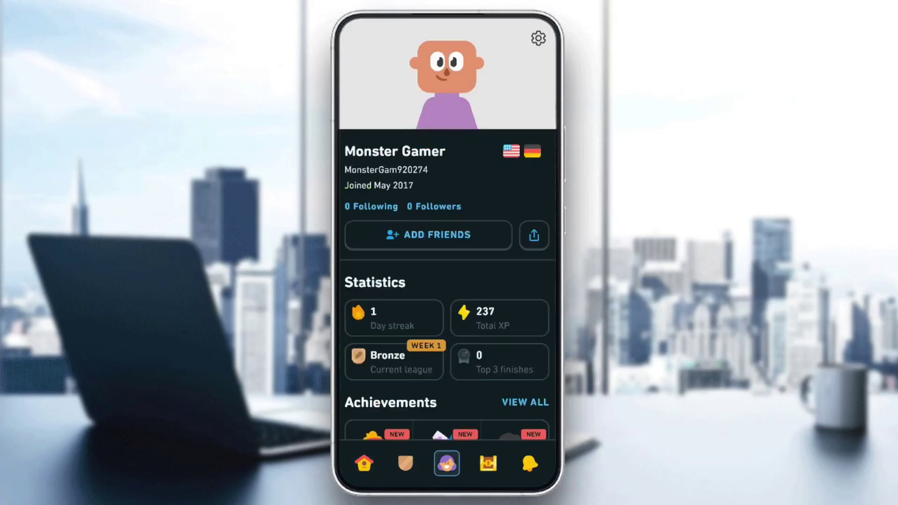
{"action": "left_click", "coordinate": [488, 463]}
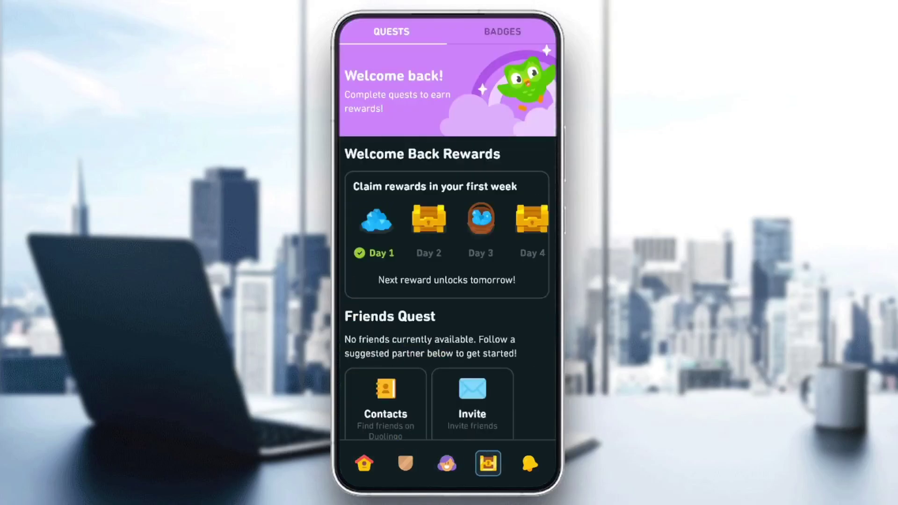
{"action": "left_click", "coordinate": [530, 463]}
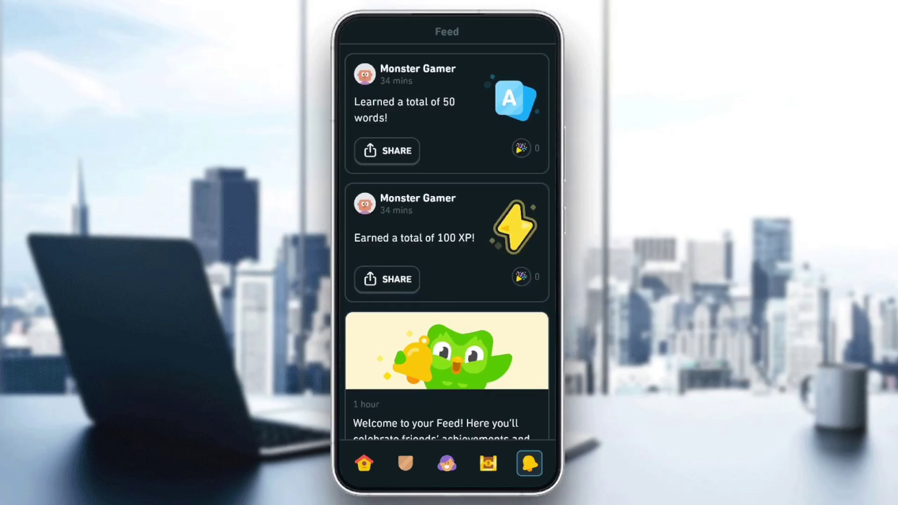
{"action": "left_click", "coordinate": [448, 463]}
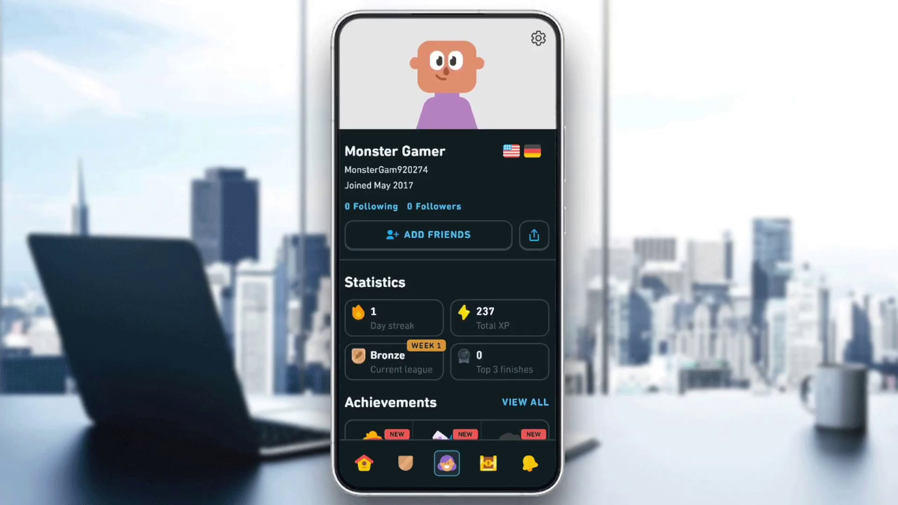
- Open account settings and change the display name to 'aizen'
{"action": "left_click", "coordinate": [538, 38]}
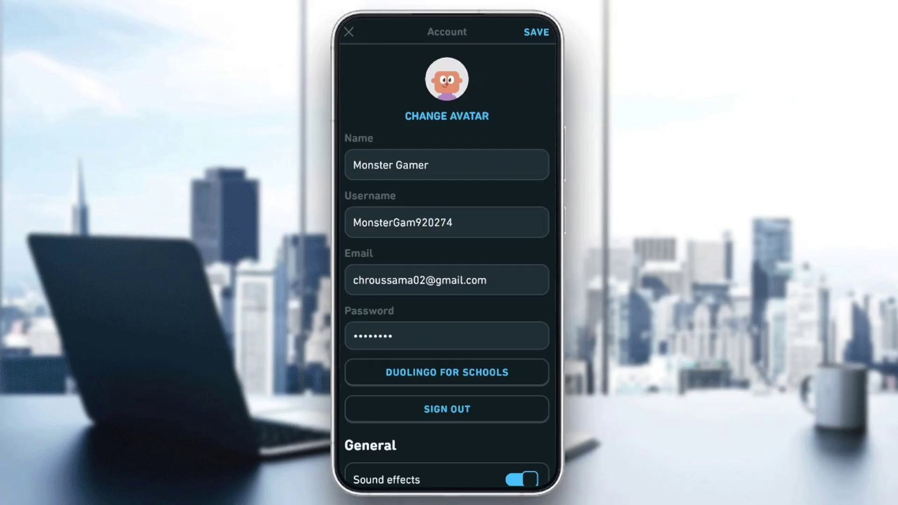
{"action": "left_click", "coordinate": [428, 165]}
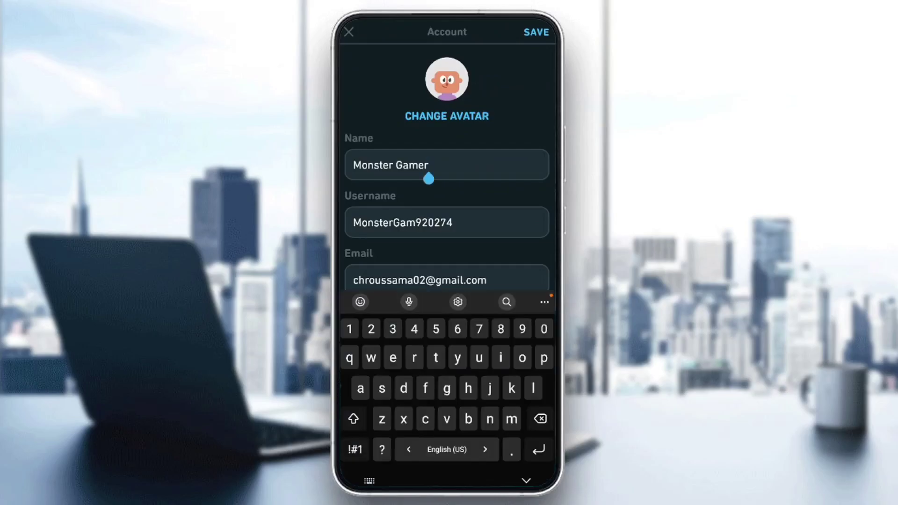
{"action": "key", "text": "BackSpace"}
{"action": "key", "text": "BackSpace"}
{"action": "key", "text": "BackSpace"}
{"action": "key", "text": "BackSpace"}
{"action": "key", "text": "BackSpace"}
{"action": "key", "text": "BackSpace"}
{"action": "key", "text": "BackSpace"}
{"action": "type", "text": "a"}
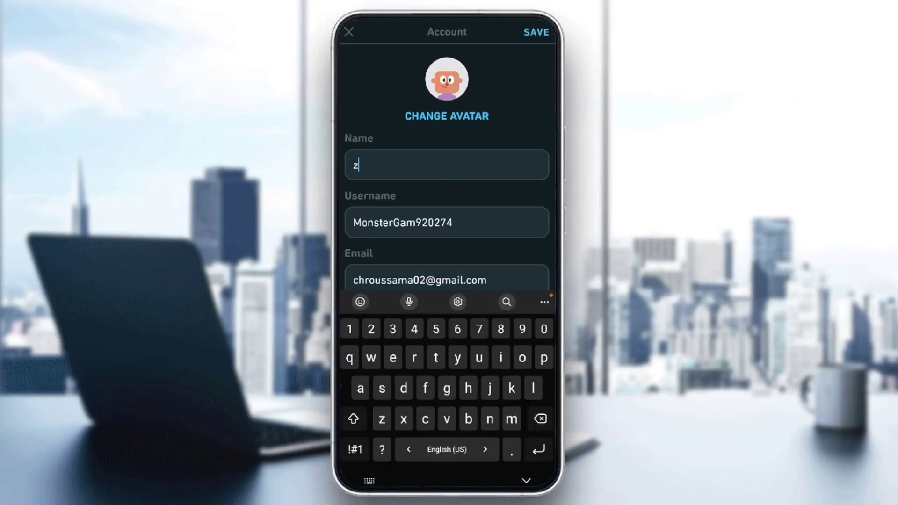
{"action": "type", "text": "z"}
{"action": "key", "text": "BackSpace"}
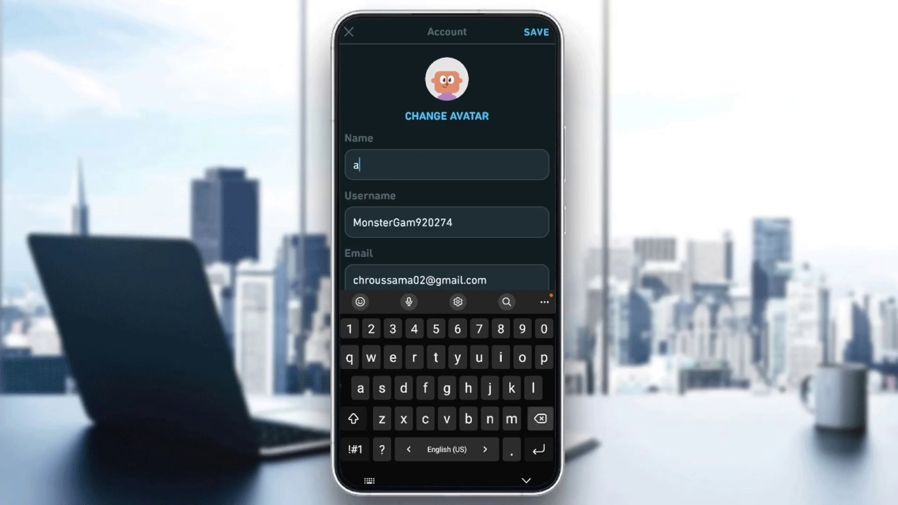
{"action": "type", "text": "izen"}
- Hide the keyboard and select the Username and Email fields
{"action": "left_click", "coordinate": [526, 480]}
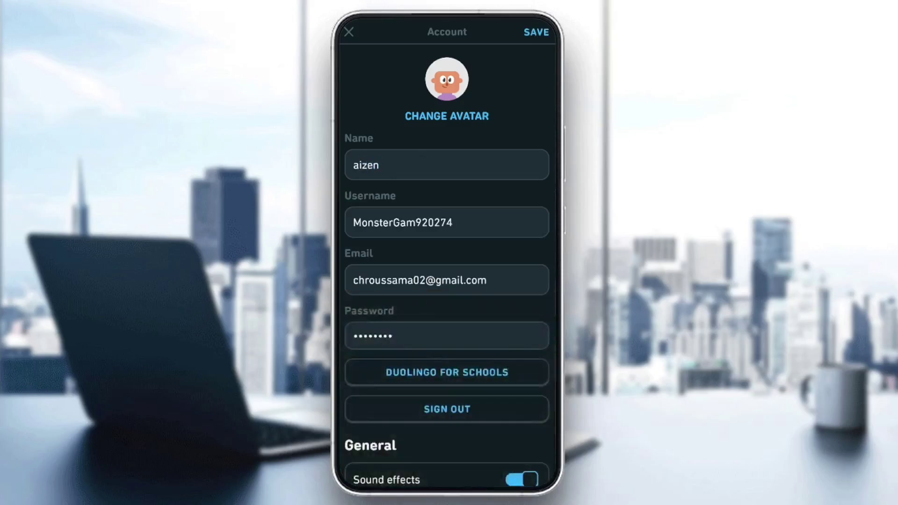
{"action": "left_click", "coordinate": [463, 222]}
{"action": "left_click", "coordinate": [487, 230]}
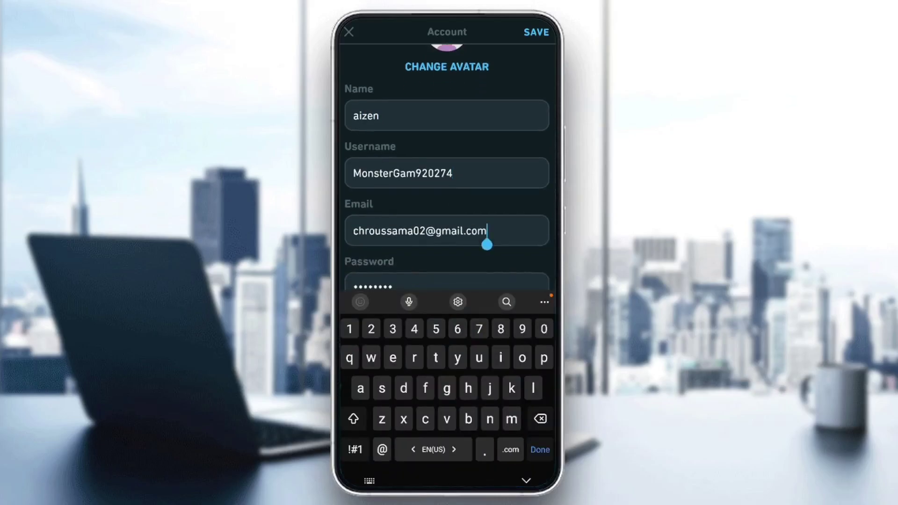
- Open and close the change-password form, then reopen it and select both password fields
{"action": "left_click", "coordinate": [446, 212]}
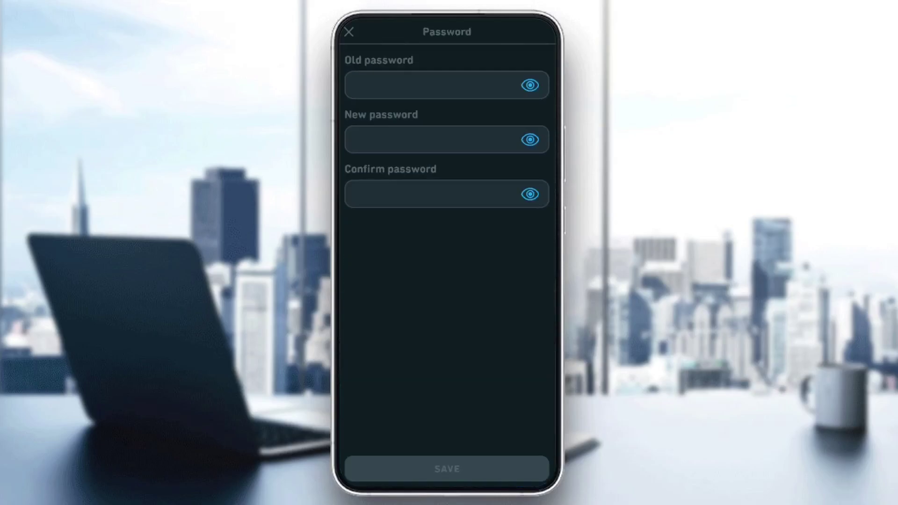
{"action": "left_click", "coordinate": [349, 32]}
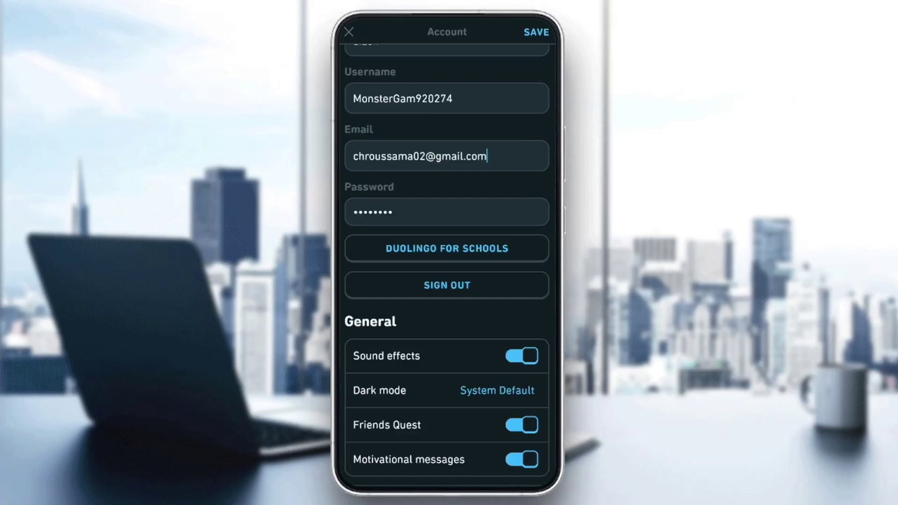
{"action": "left_click", "coordinate": [446, 212]}
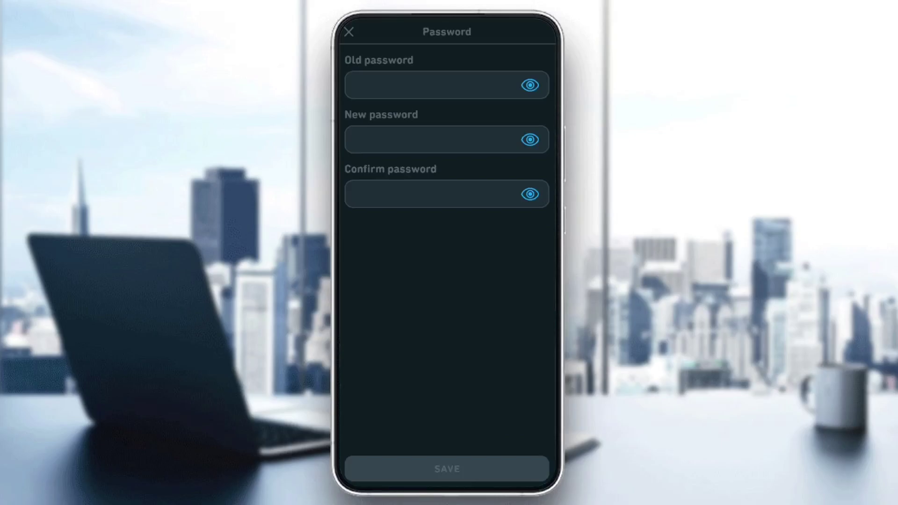
{"action": "left_click", "coordinate": [432, 85]}
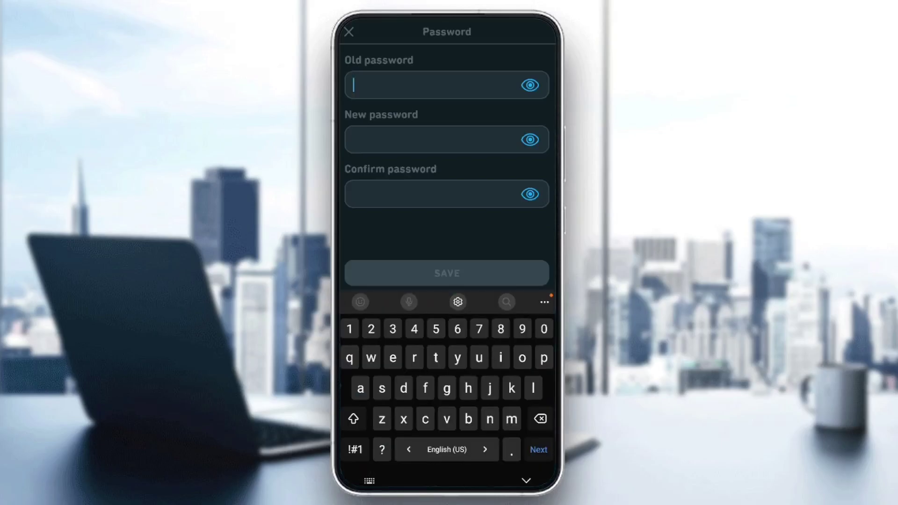
{"action": "left_click", "coordinate": [431, 140]}
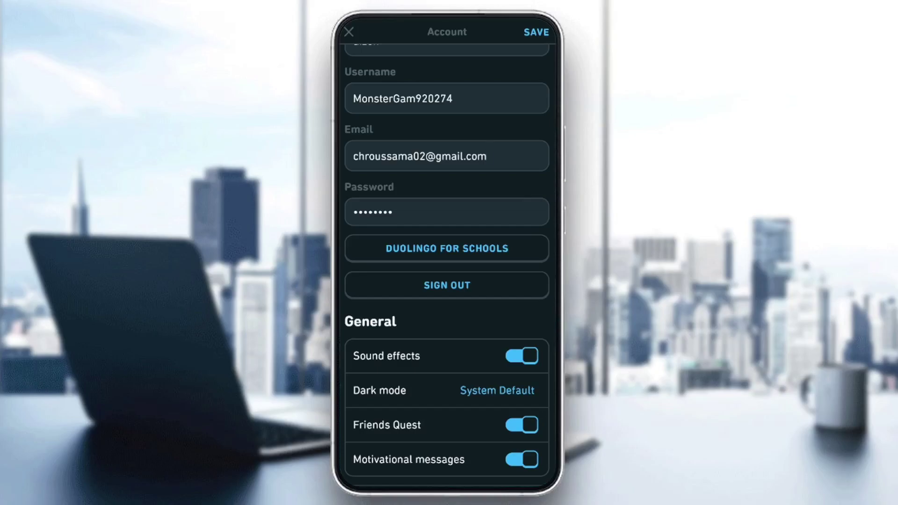
{"action": "scroll", "coordinate": [447, 281], "scroll_direction": "down", "scroll_amount": 8}
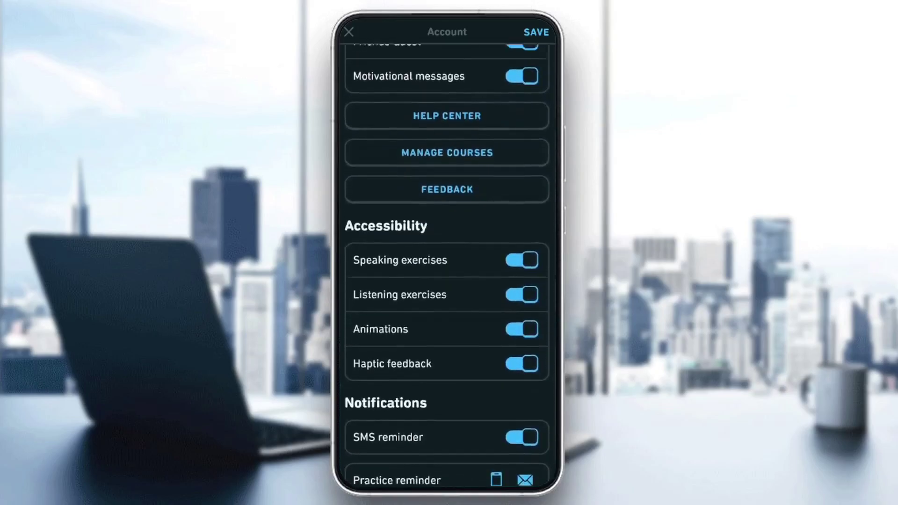
{"action": "scroll", "coordinate": [447, 280], "scroll_direction": "up", "scroll_amount": 6}
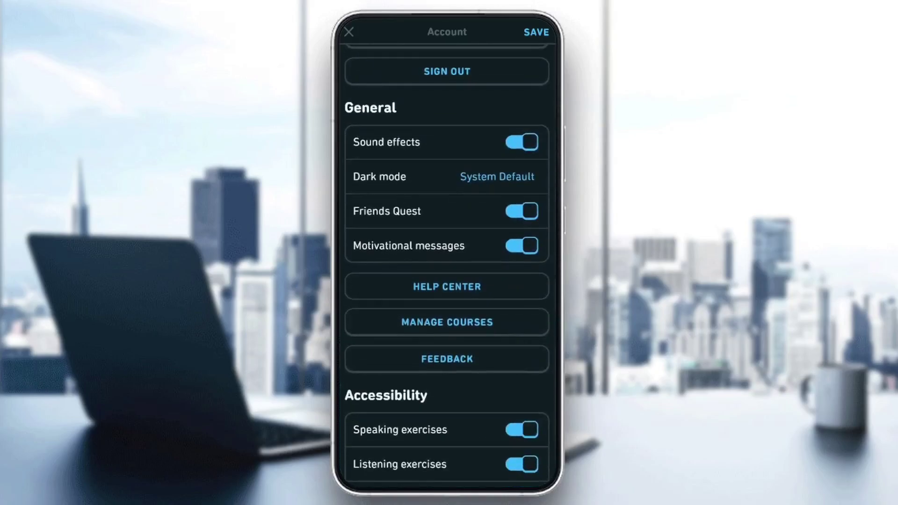
{"action": "scroll", "coordinate": [448, 281], "scroll_direction": "down", "scroll_amount": 1}
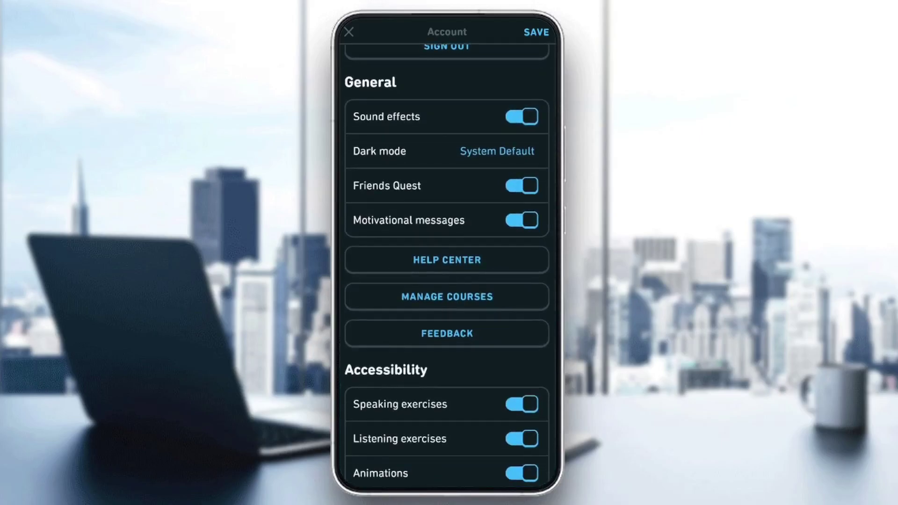
{"action": "scroll", "coordinate": [447, 280], "scroll_direction": "up", "scroll_amount": 6}
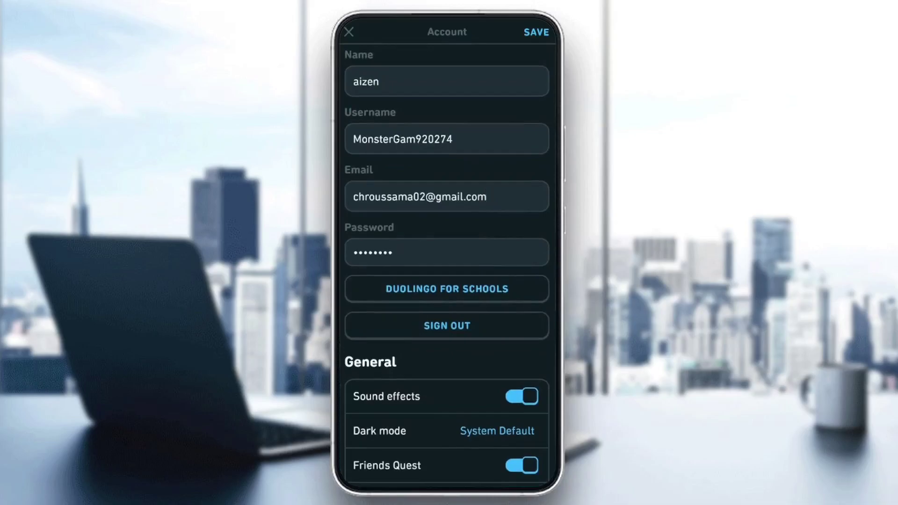
{"action": "scroll", "coordinate": [447, 281], "scroll_direction": "down", "scroll_amount": 1}
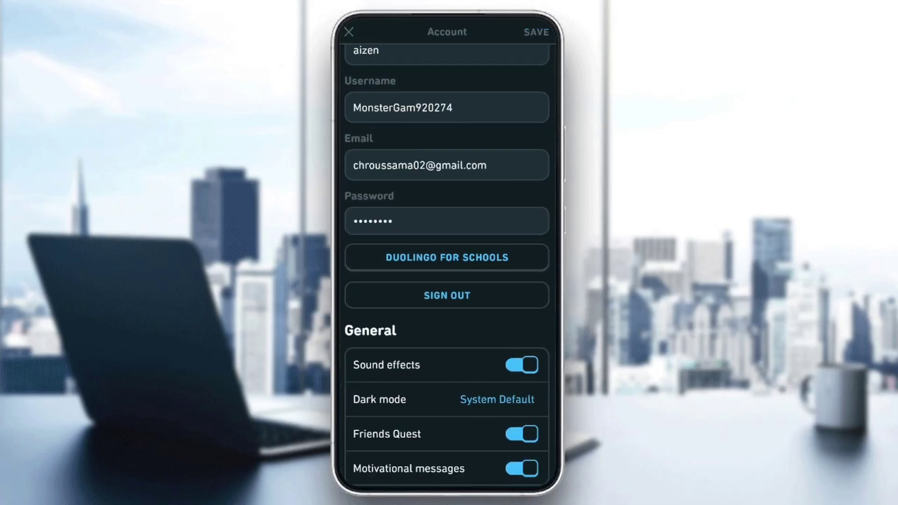
- Sign out using SIGN OUT in Account settings
{"action": "left_click", "coordinate": [446, 296]}
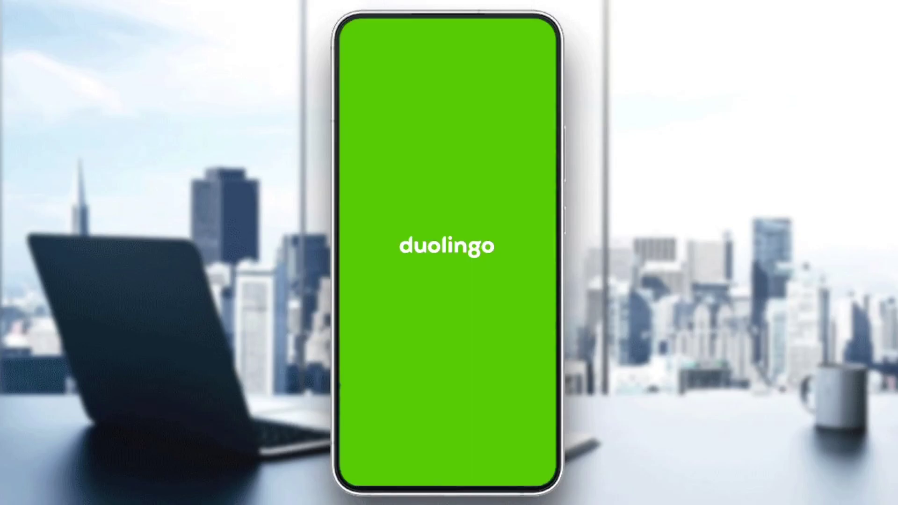